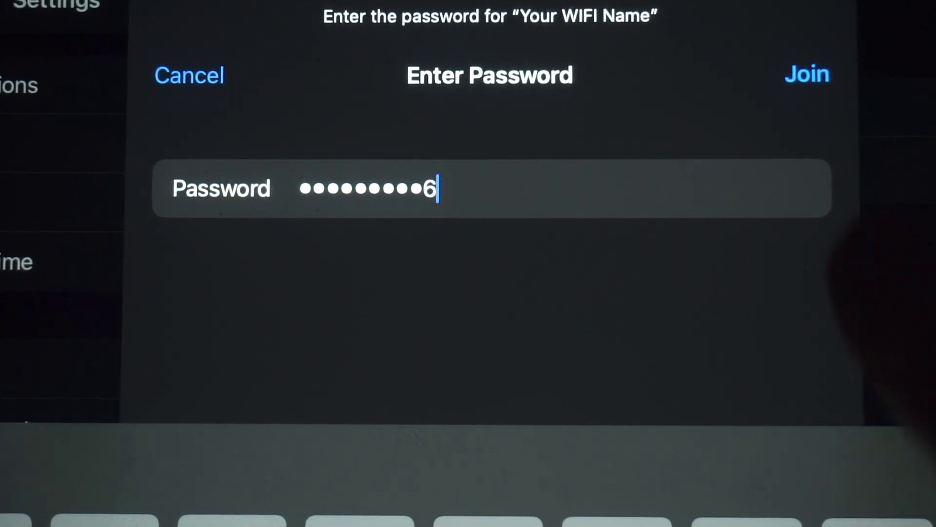
Step: Join the iPad to 'Your WIFI Name' and begin entering 192 in Edge's address bar
left_click(807, 75)
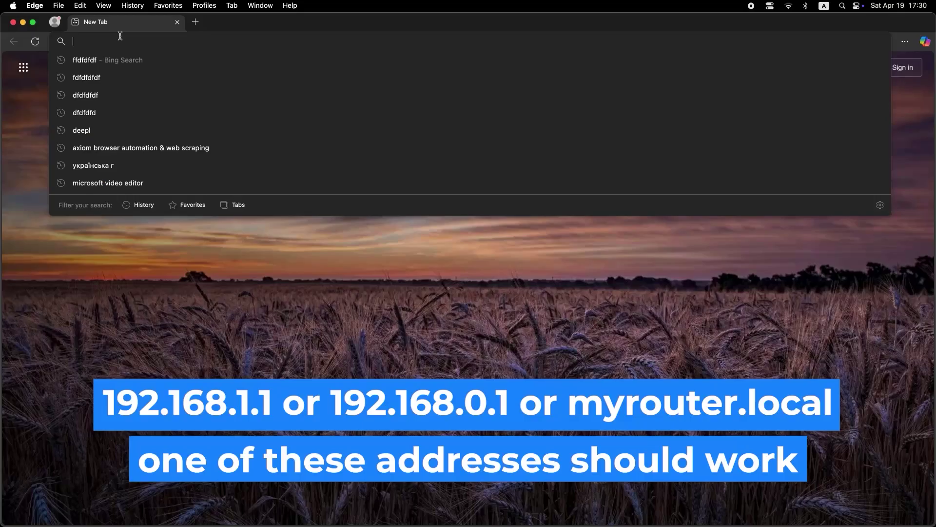
type("192")
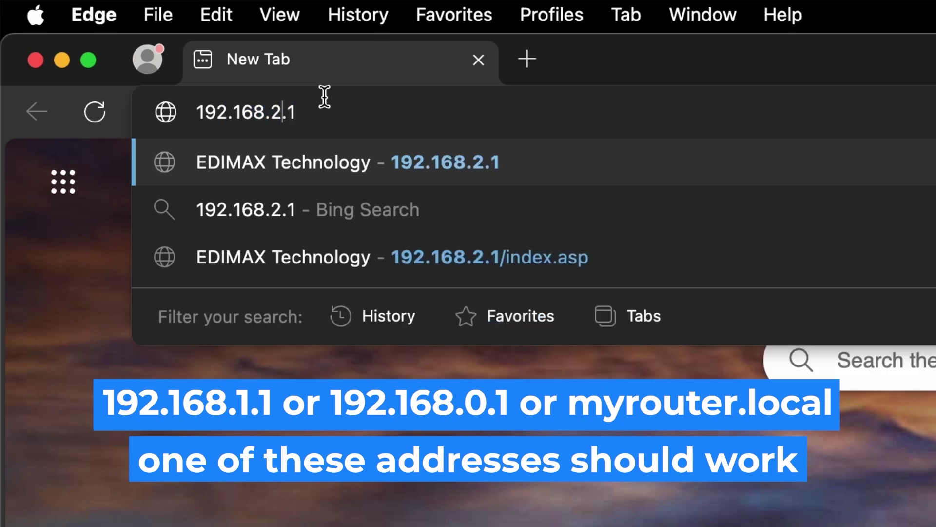
Step: Correct the address to 192.168.1.1 and load the router's Basic Setup page
key("BackSpace")
type("1")
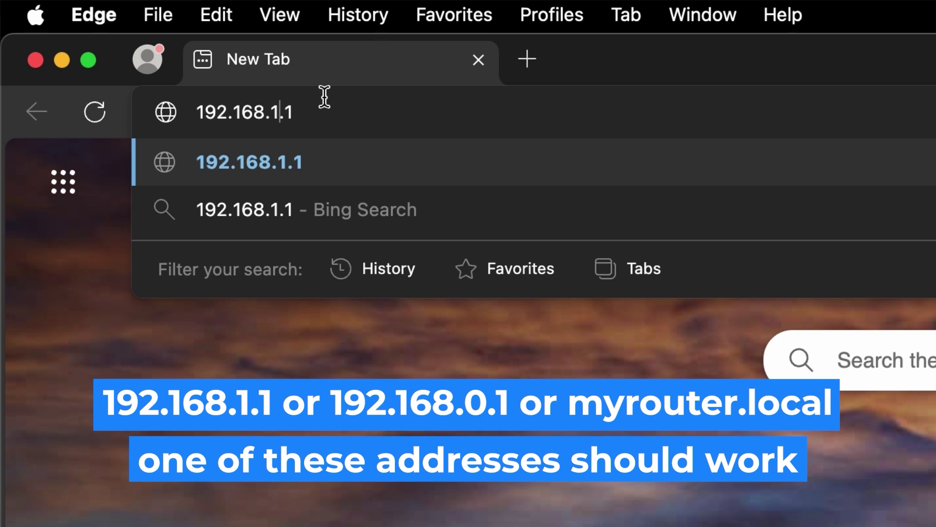
key("Return")
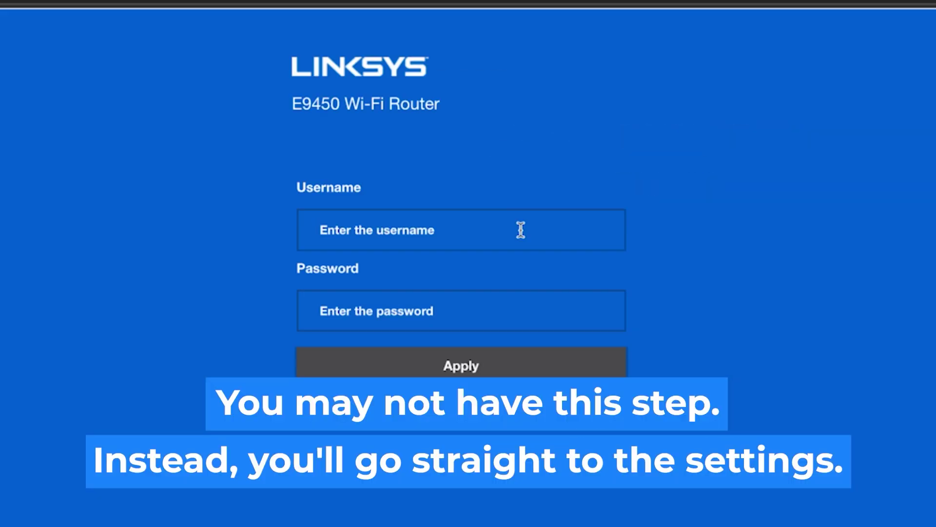
Step: Log in to the router's web interface with the admin account username and password
left_click(521, 230)
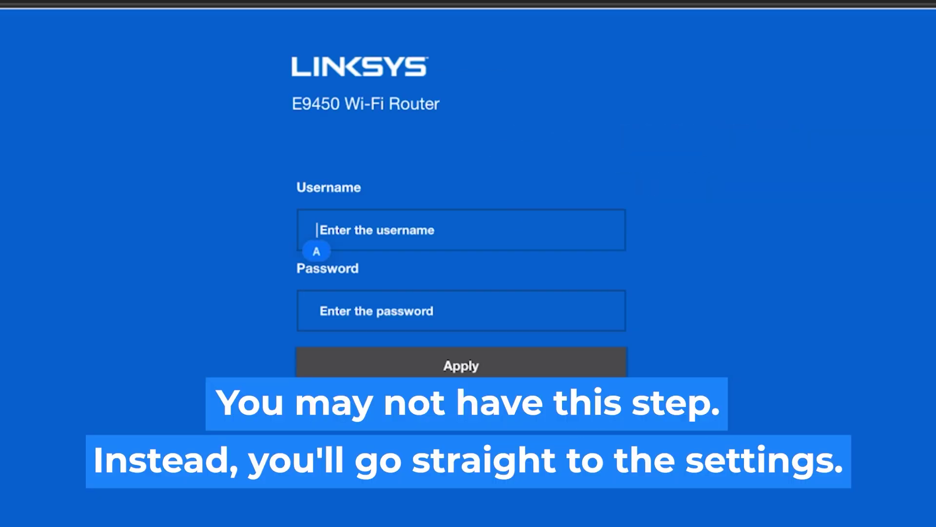
type("admin")
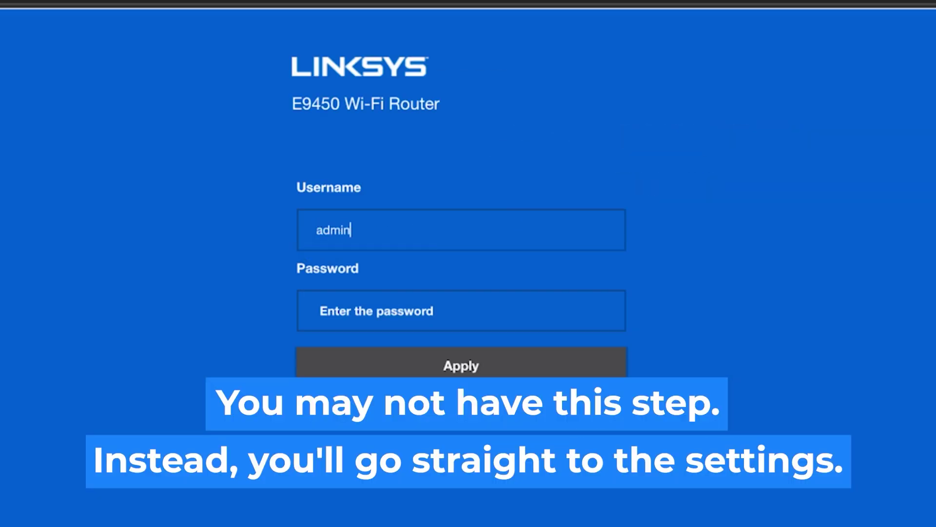
left_click(466, 313)
type("ad")
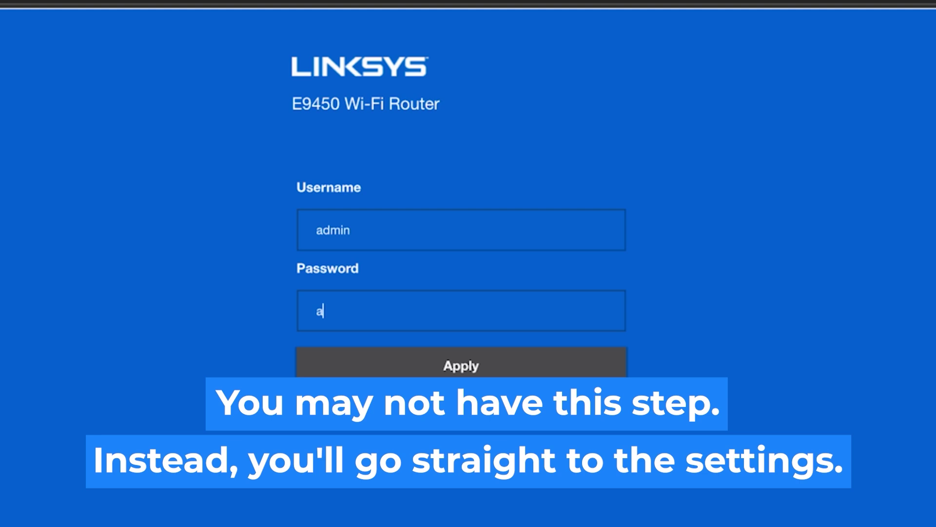
type("min")
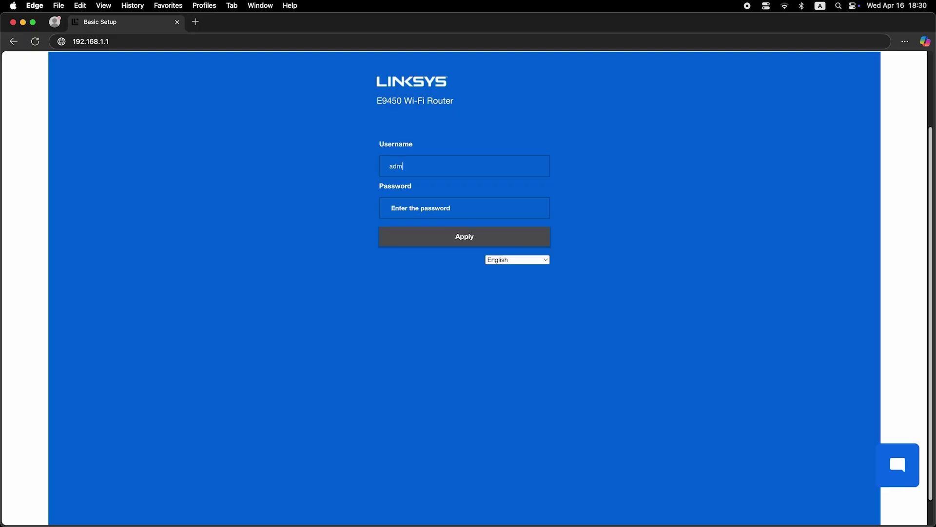
left_click(467, 210)
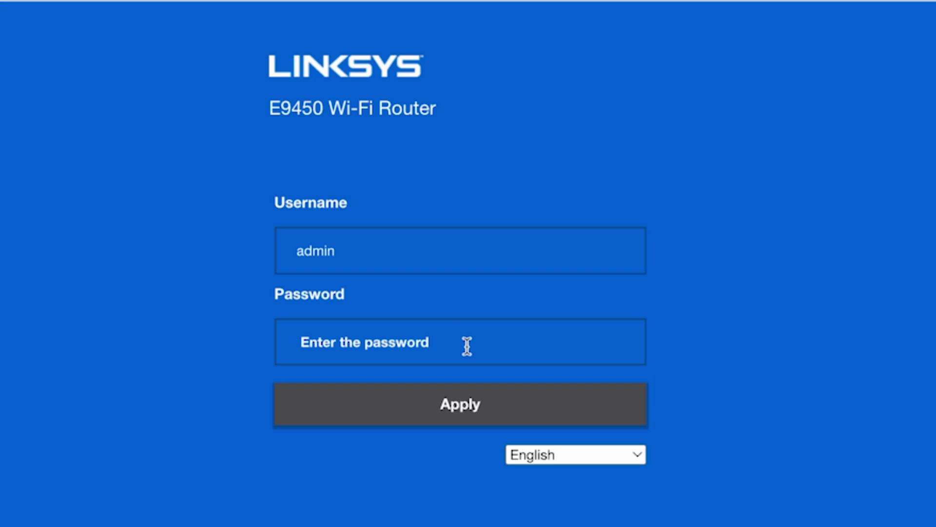
type("admin")
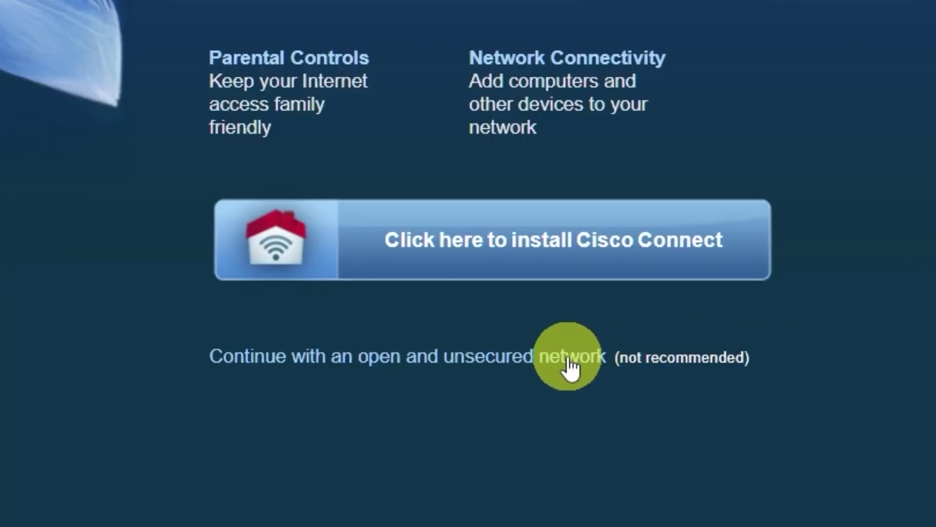
Step: Skip Cisco Connect, confirm continuing with an open unsecured network, and dismiss the utility warning
left_click(568, 360)
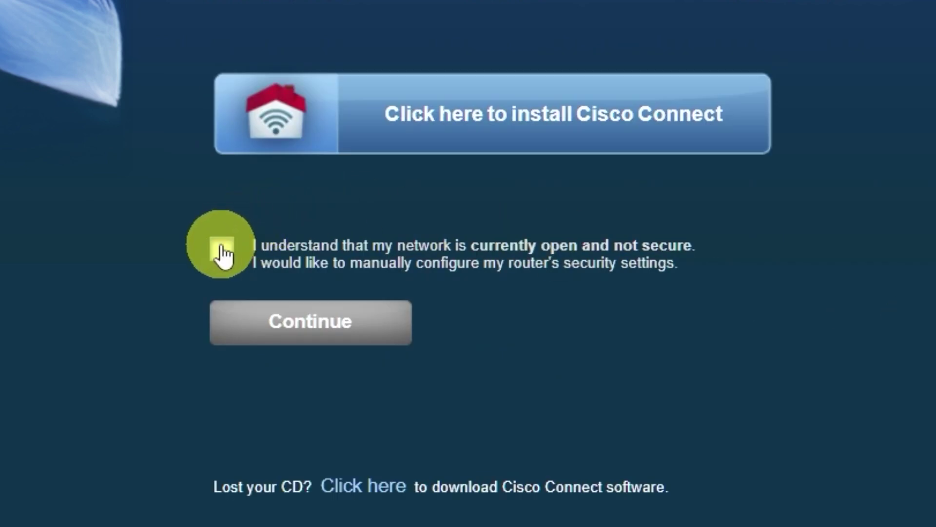
left_click(222, 248)
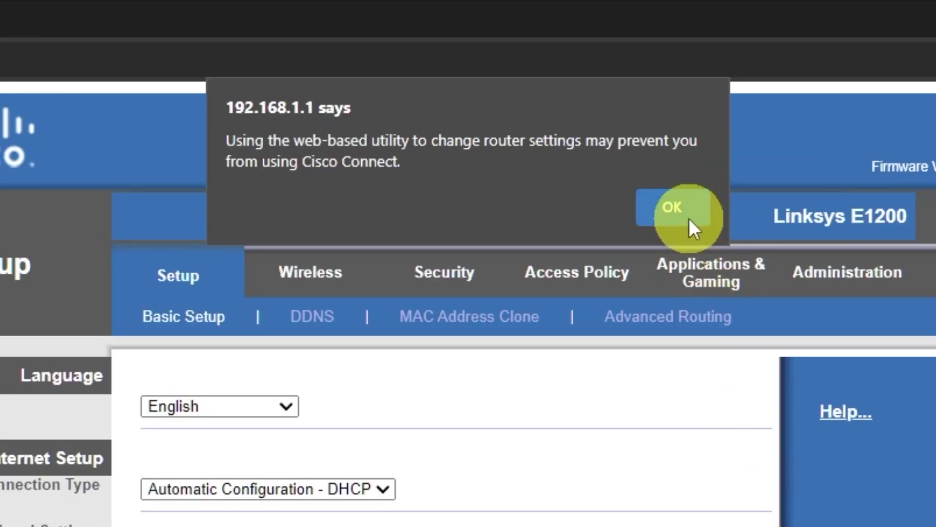
left_click(556, 89)
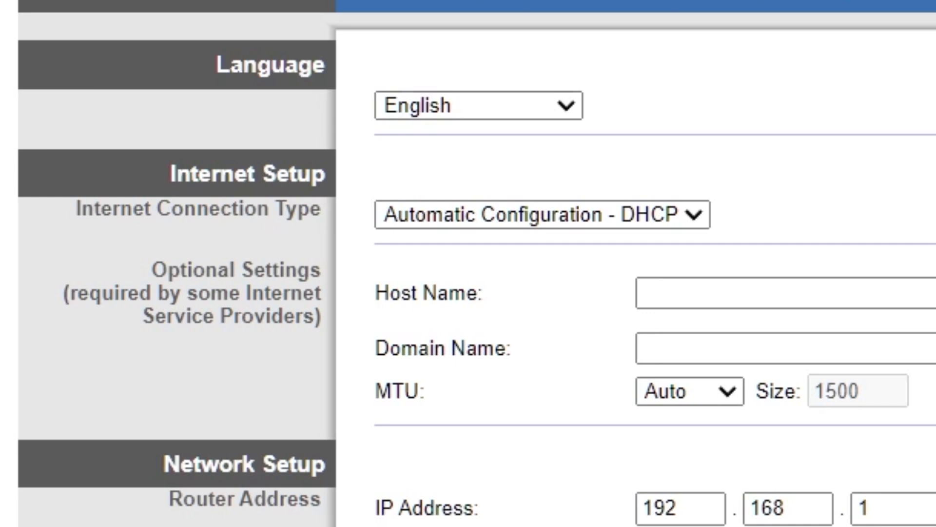
Step: Keep English as the language and set Internet Connection Type to Automatic Configuration - DHCP
left_click(571, 102)
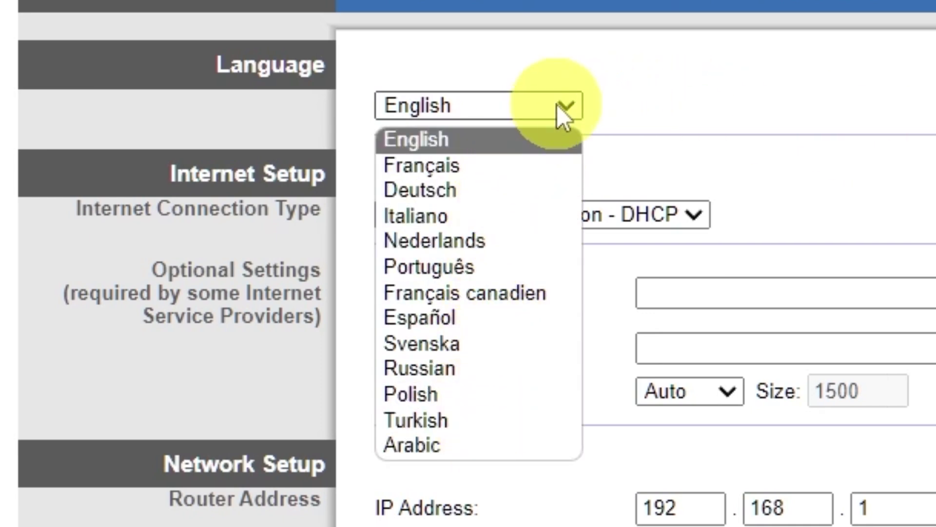
left_click(623, 97)
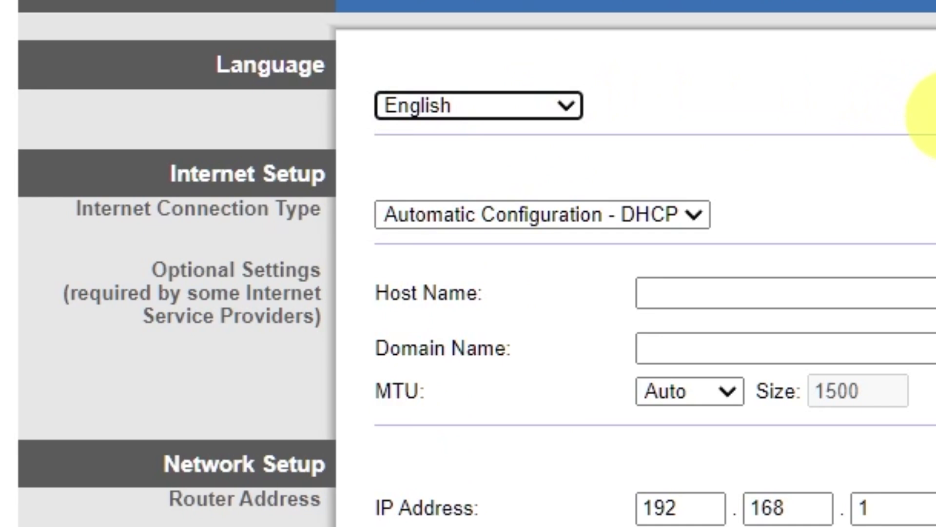
left_click(698, 212)
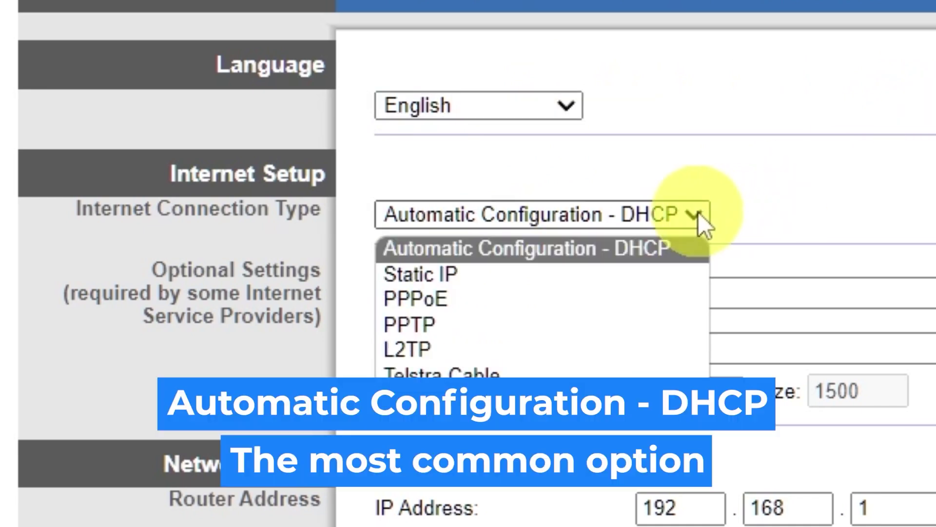
left_click(496, 276)
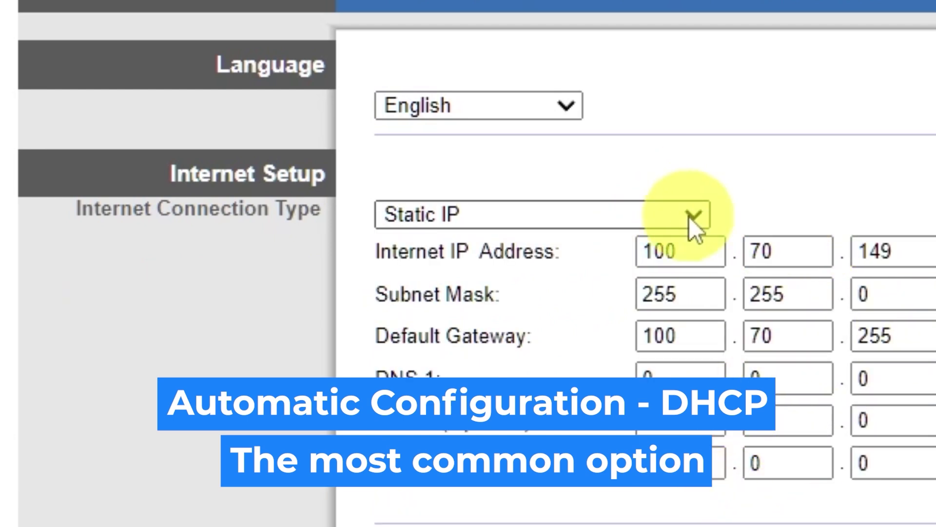
left_click(689, 217)
left_click(551, 295)
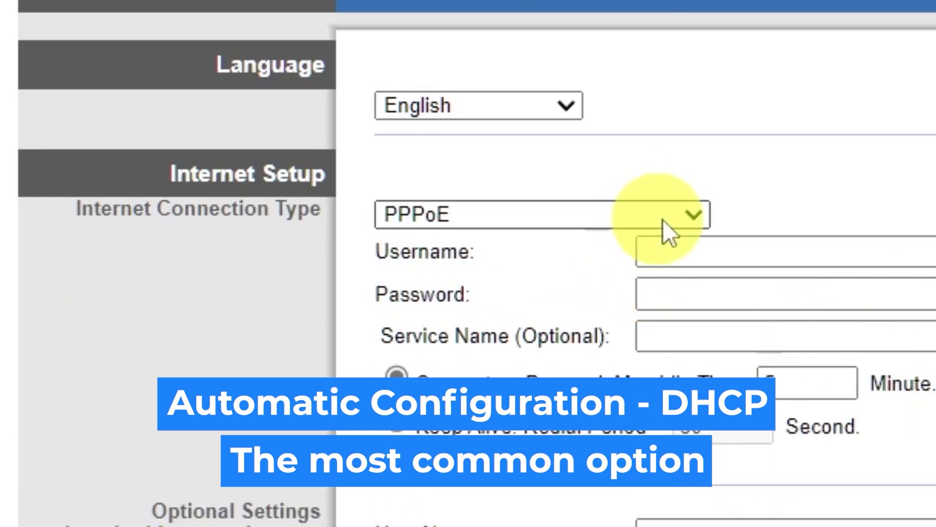
left_click(673, 219)
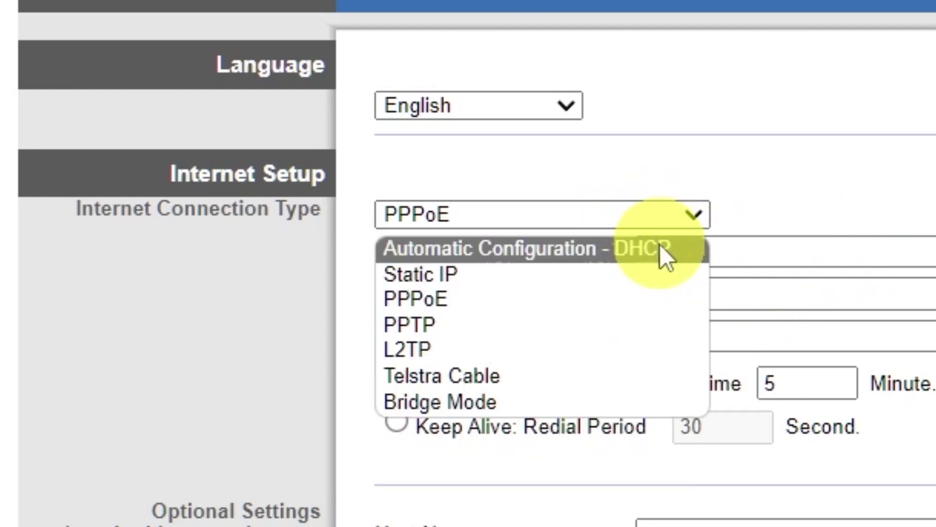
left_click(660, 245)
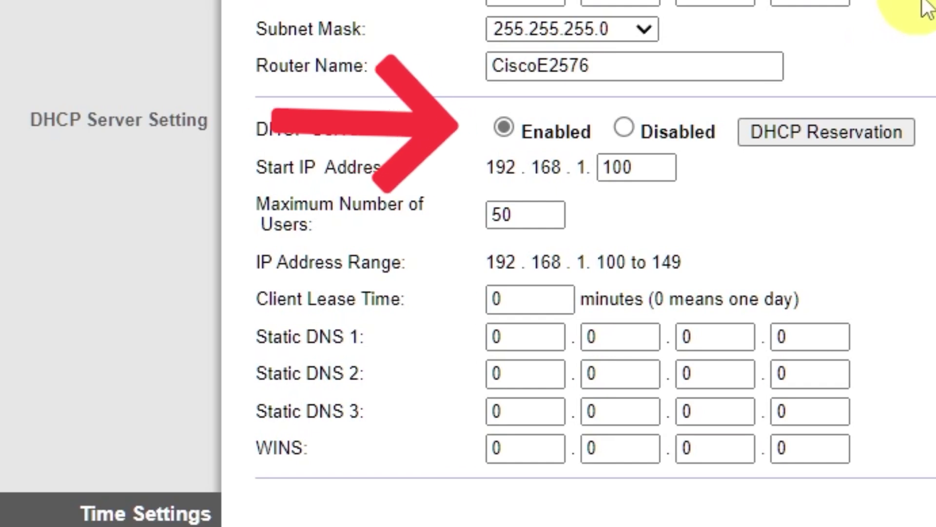
Step: Set the time zone to (GMT-09:00) Alaska and return after the successful save
scroll(927, 8, "down", 5)
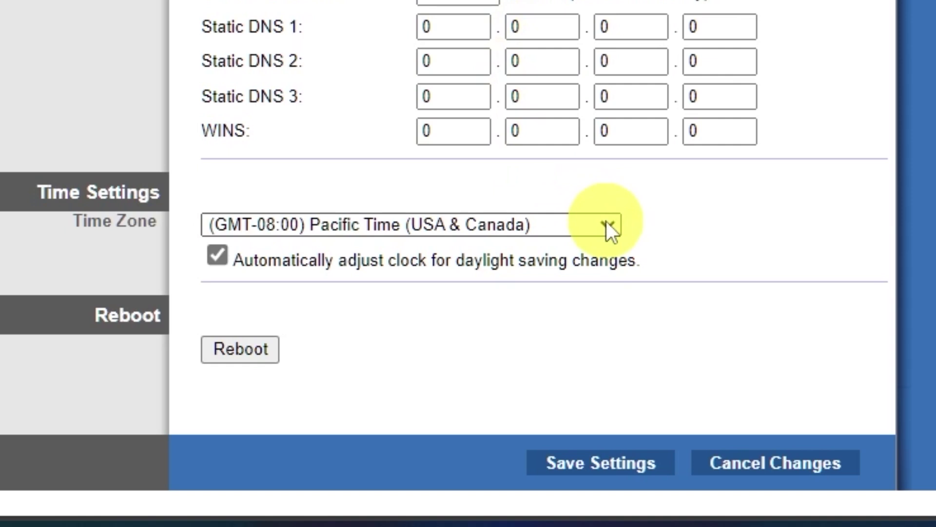
left_click(607, 221)
scroll(510, 27, "down", 6)
scroll(507, 19, "up", 6)
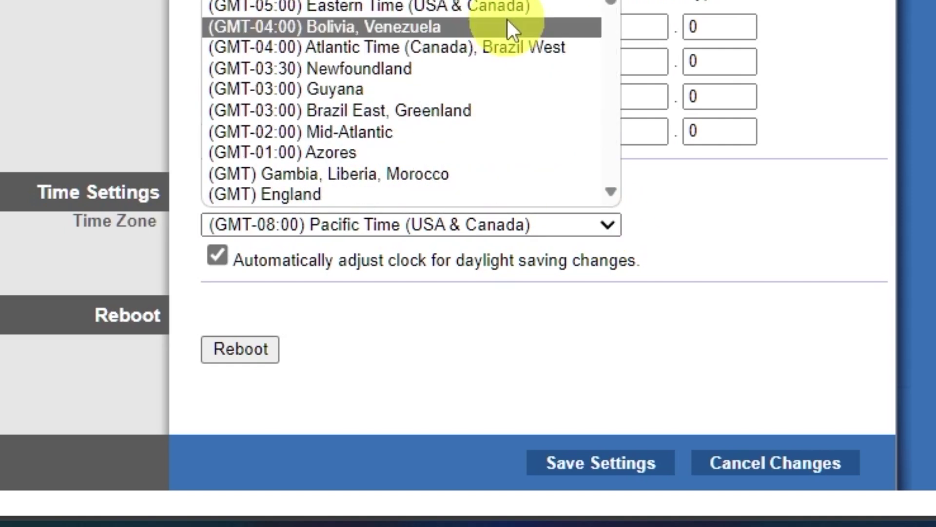
key("Up")
key("Return")
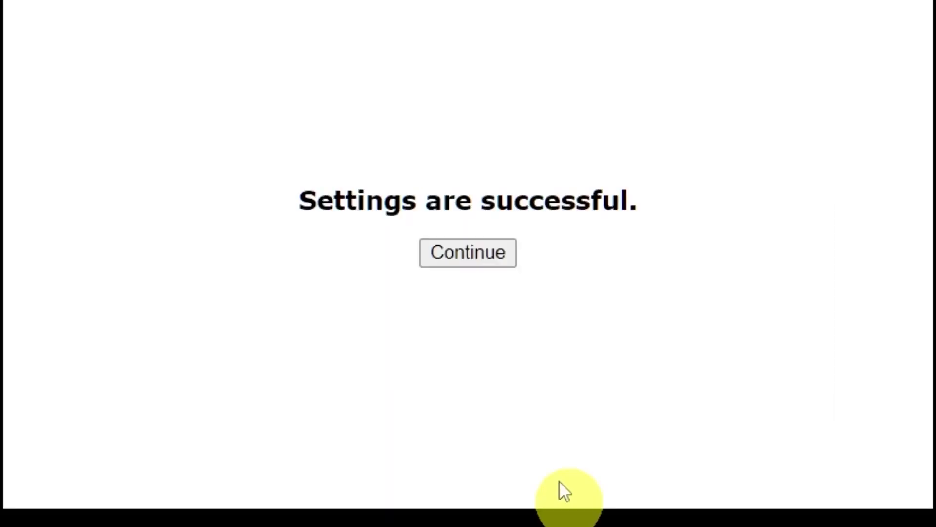
left_click(472, 173)
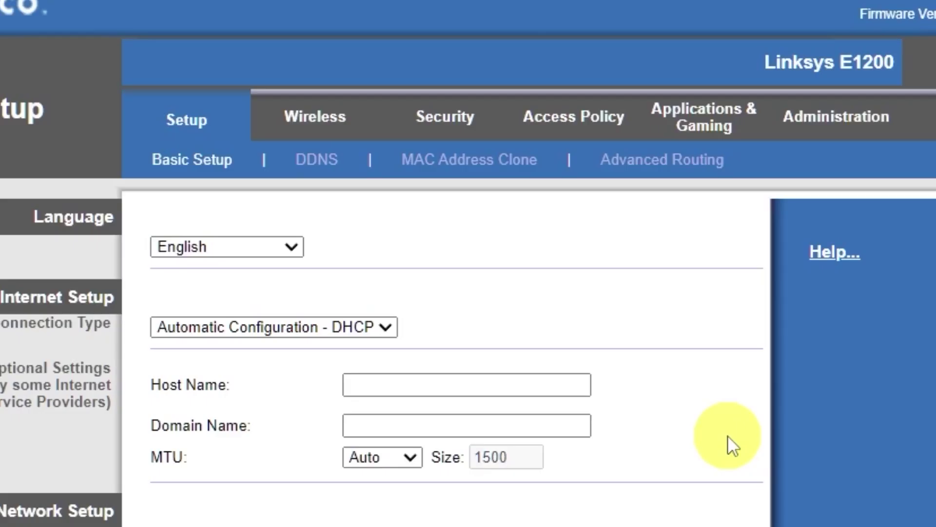
Step: In Basic Wireless Settings, switch to Manual, trim the SSID to 'Cisco', and save
left_click(316, 130)
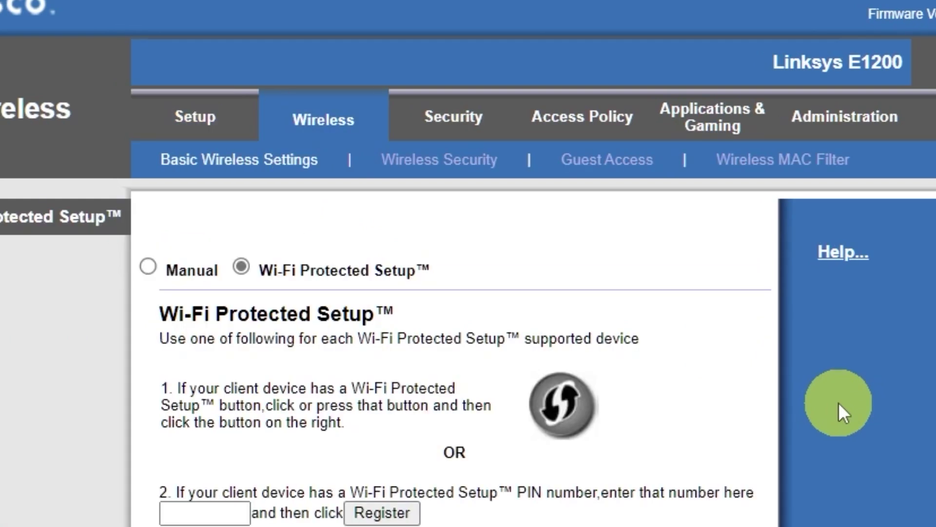
left_click(150, 267)
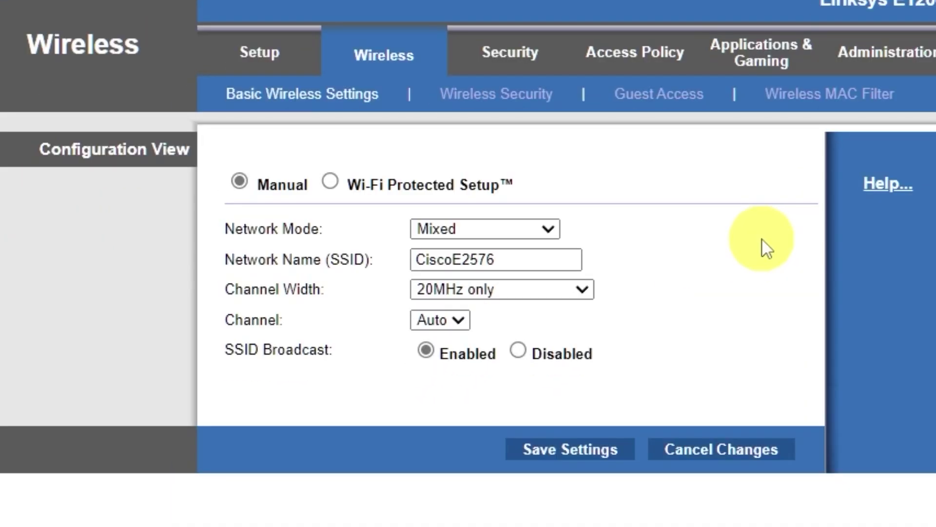
left_click_drag(452, 259, 571, 261)
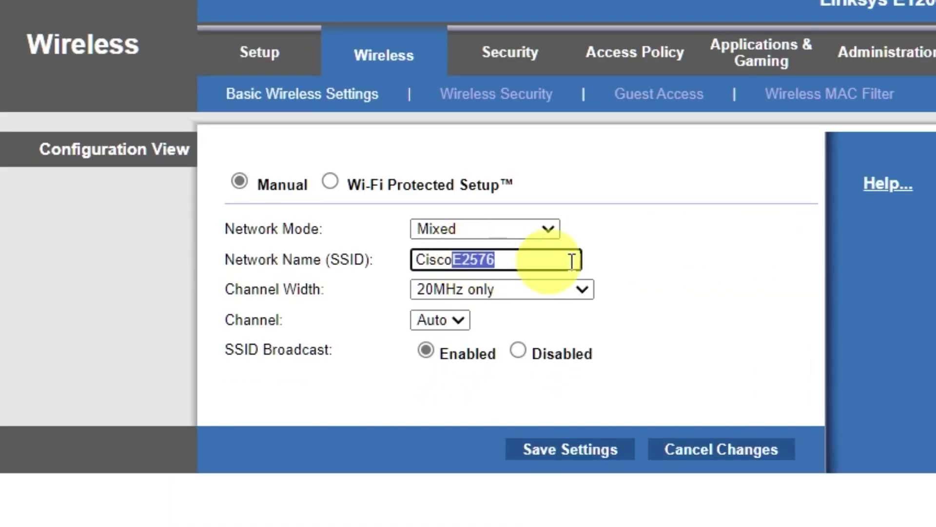
key("BackSpace")
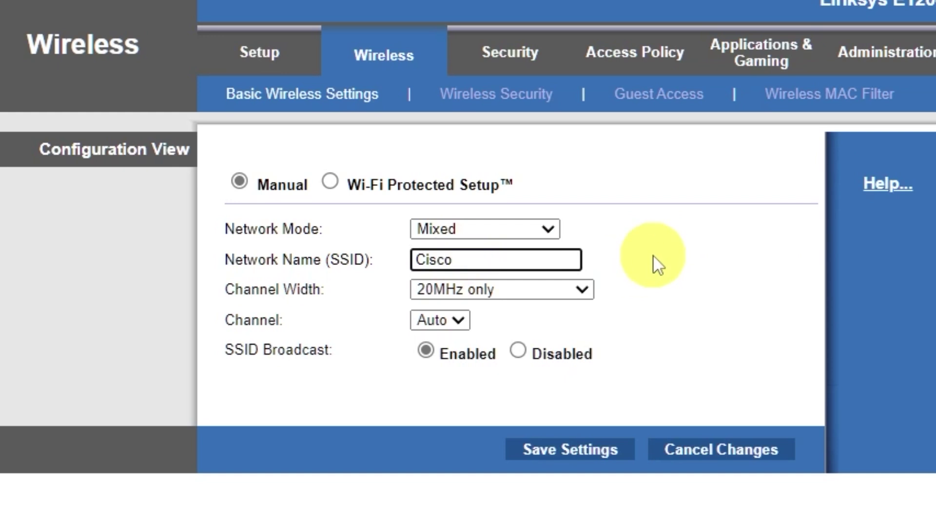
left_click(578, 450)
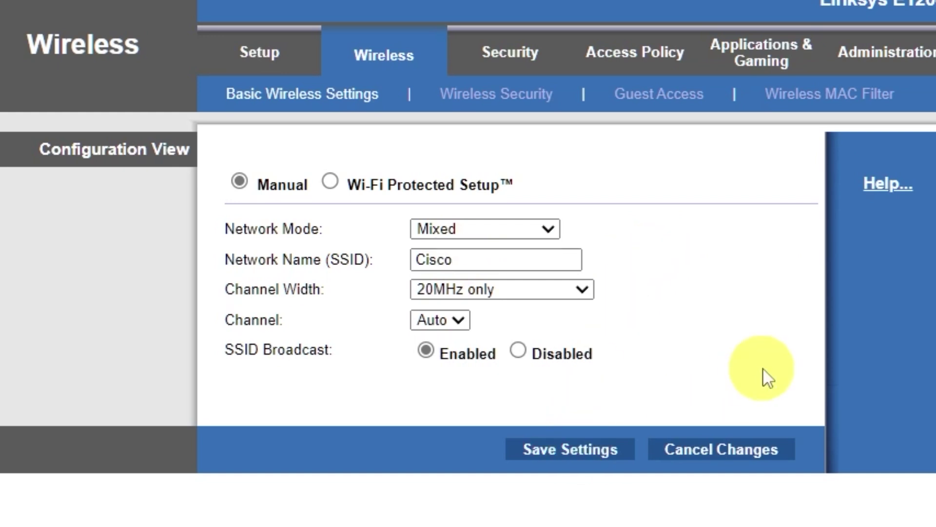
left_click(547, 186)
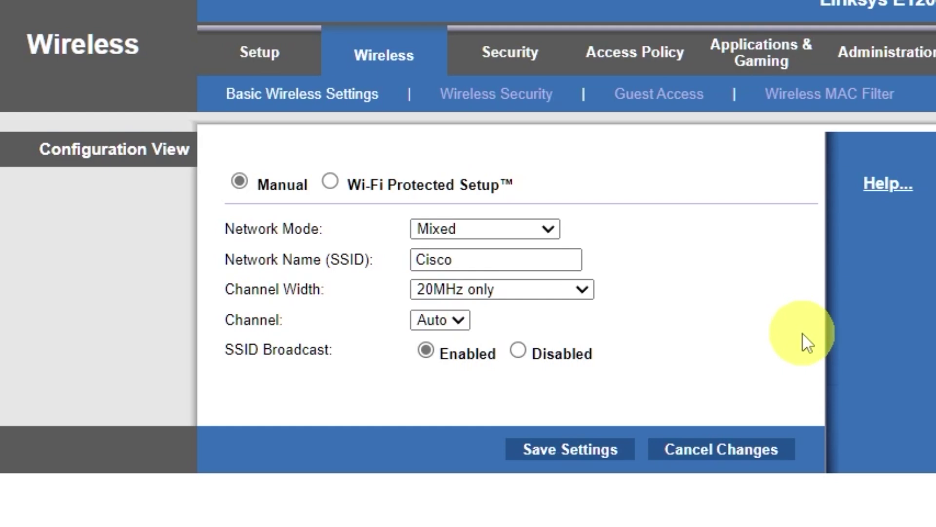
Step: Set Wireless Security Mode to WPA2/WPA Mixed Mode, enter a passphrase, and save
left_click(539, 105)
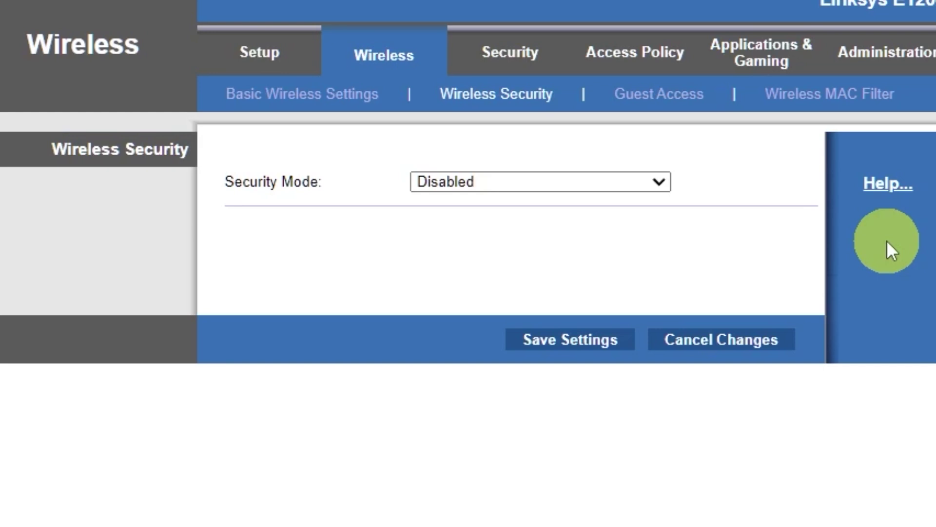
left_click(653, 181)
left_click(570, 206)
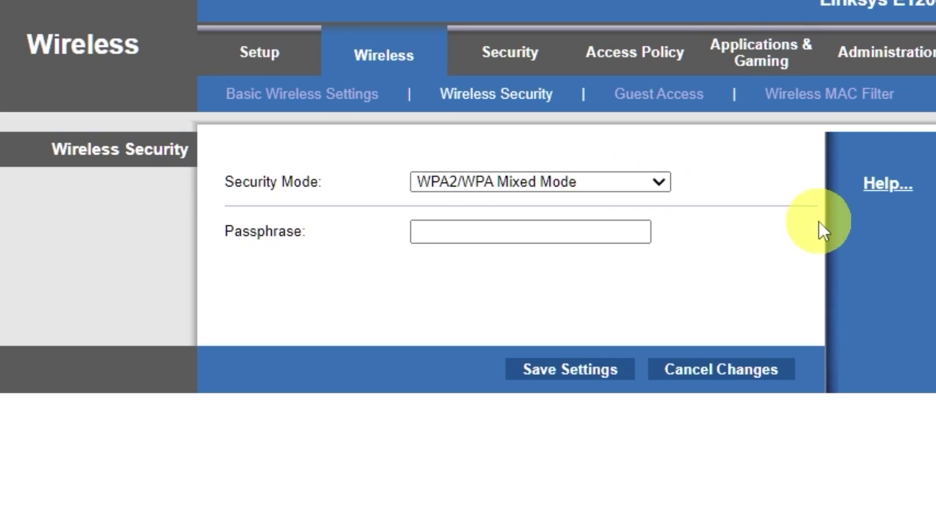
left_click(600, 232)
type("1")
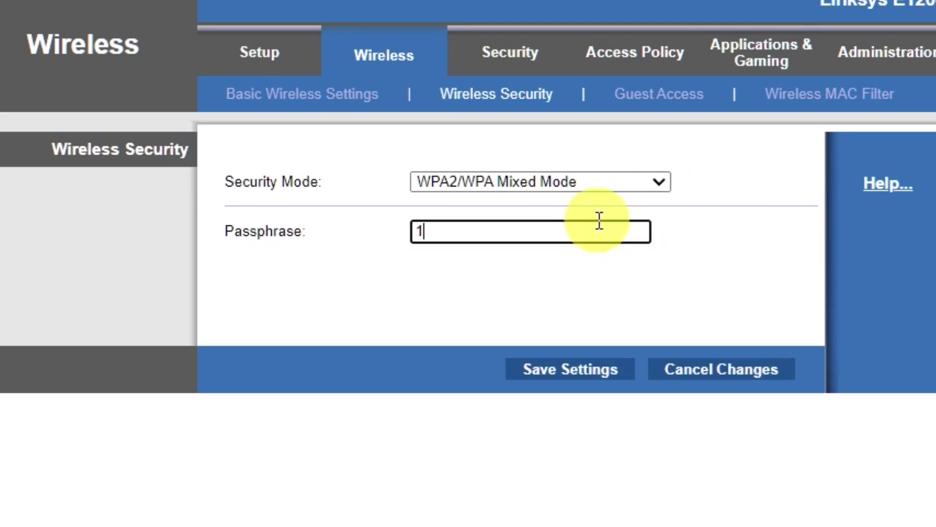
type("23456789")
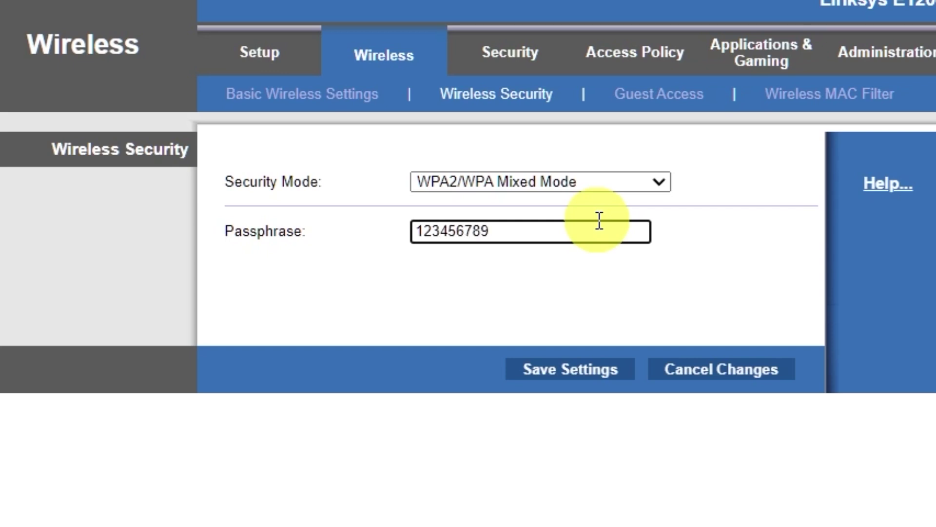
left_click(571, 375)
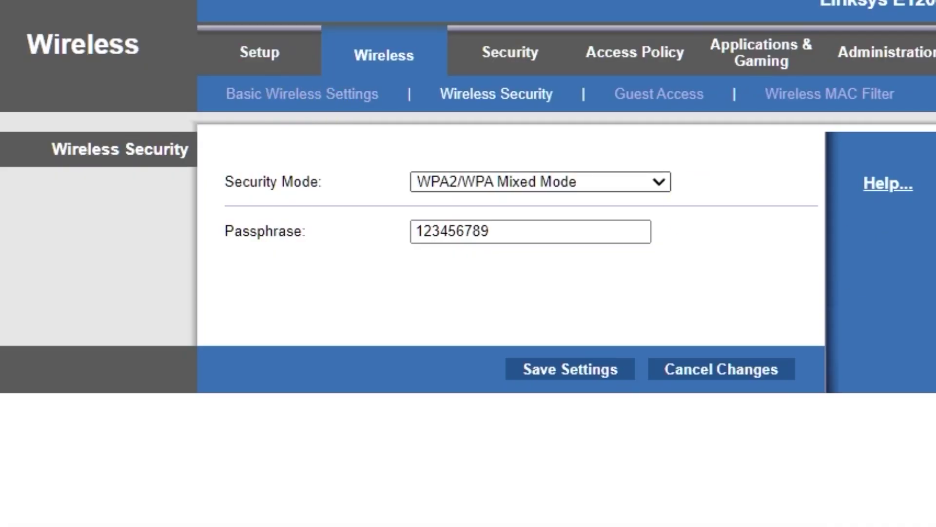
Step: Reboot the router from Basic Setup, then test internet in a new tab and close it
left_click(259, 52)
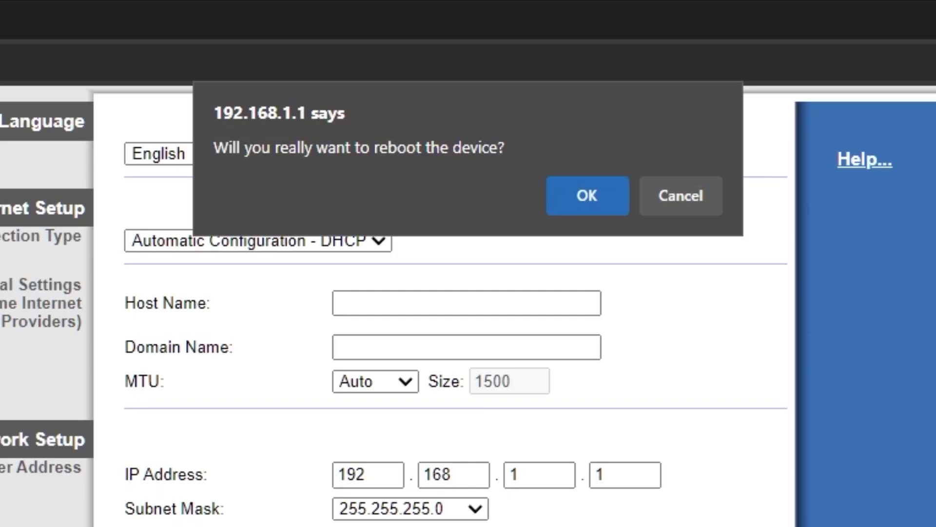
left_click(587, 201)
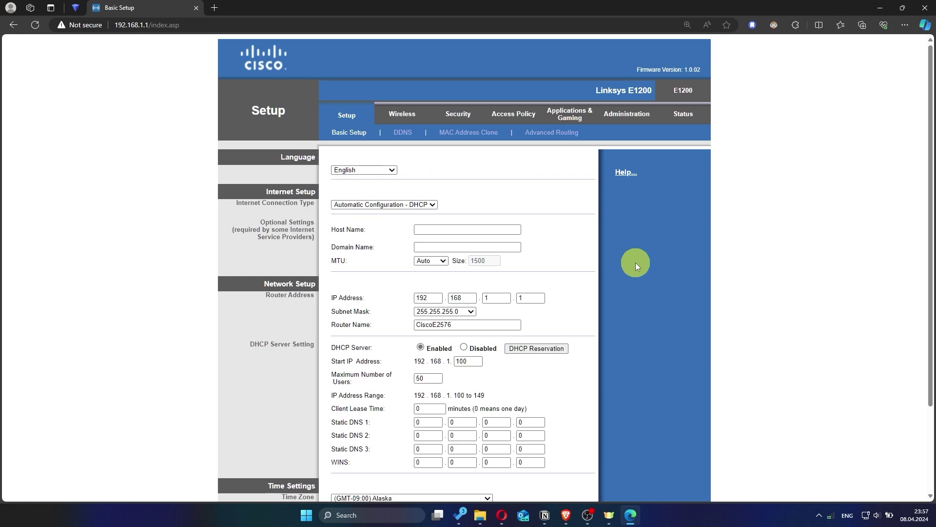
left_click(220, 8)
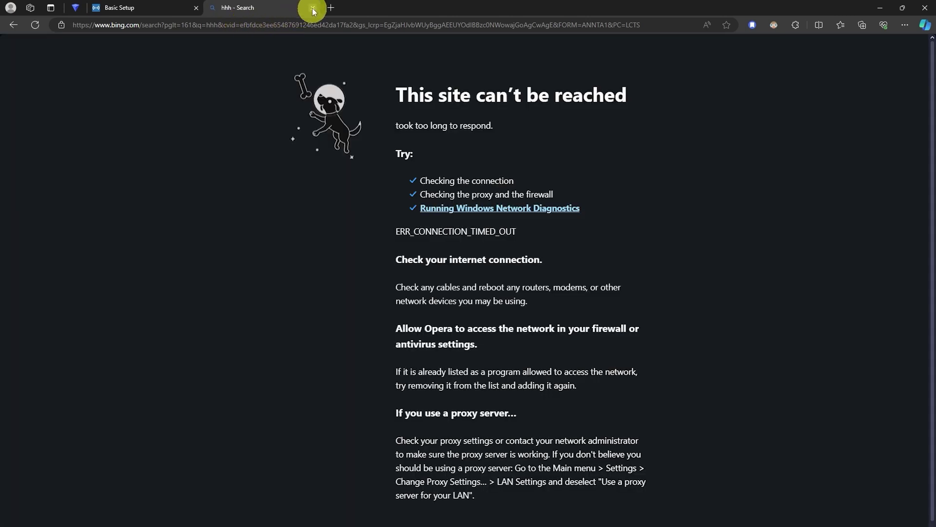
left_click(314, 9)
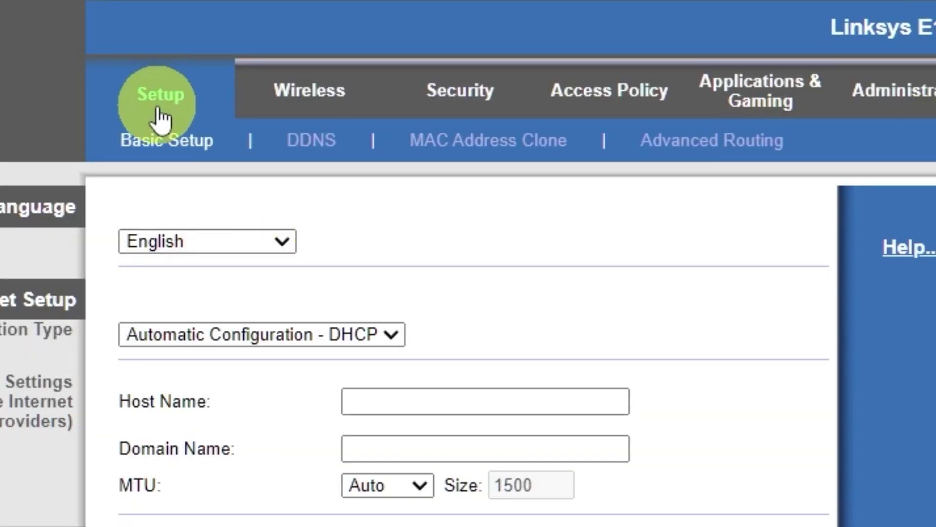
Step: Enable MAC Address Clone with the PC's MAC address, save, and return to Basic Setup
left_click(502, 155)
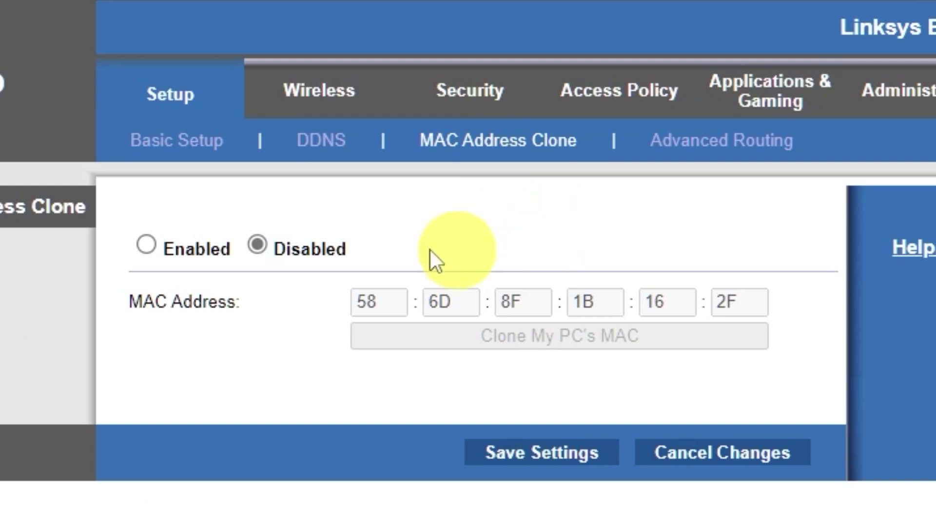
left_click(149, 243)
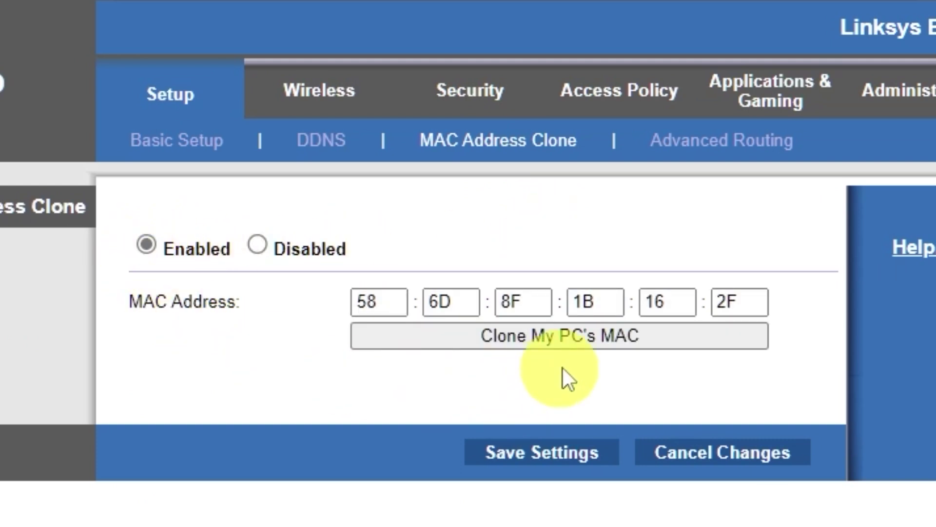
left_click(589, 339)
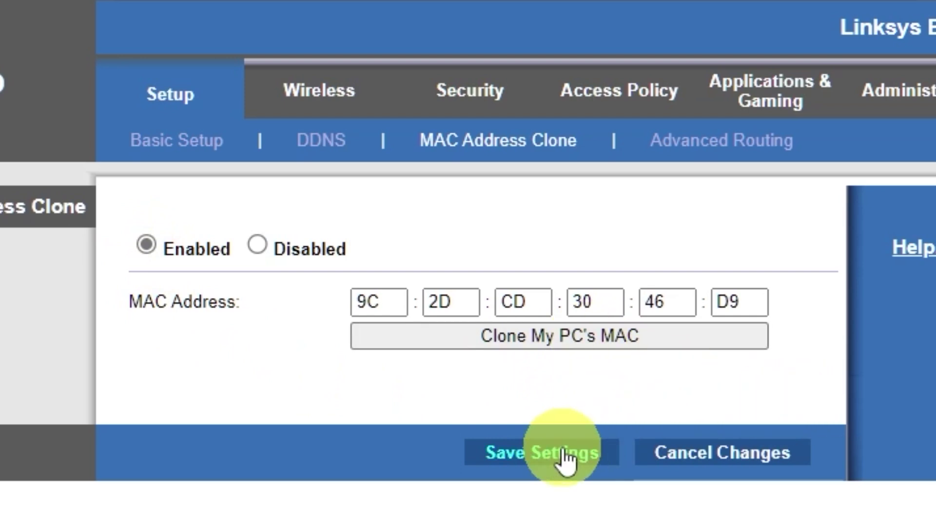
left_click(591, 447)
left_click(489, 258)
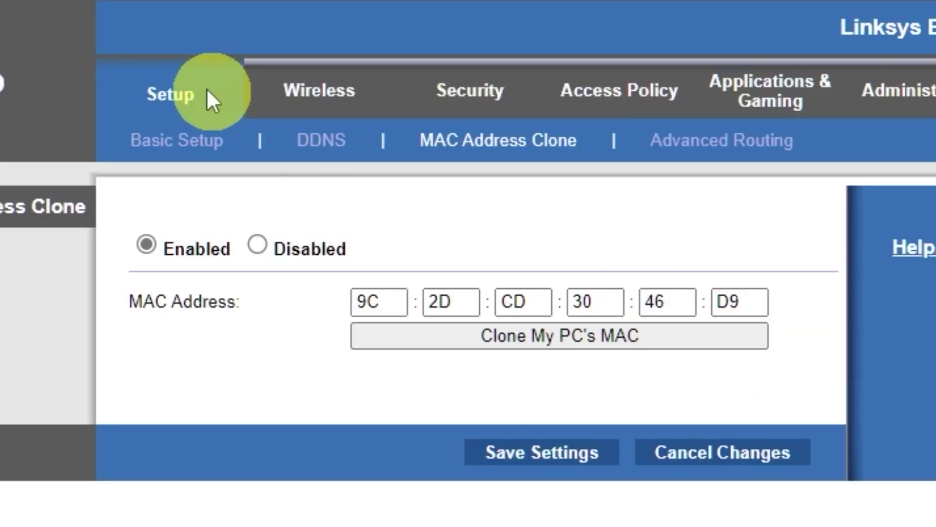
left_click(159, 98)
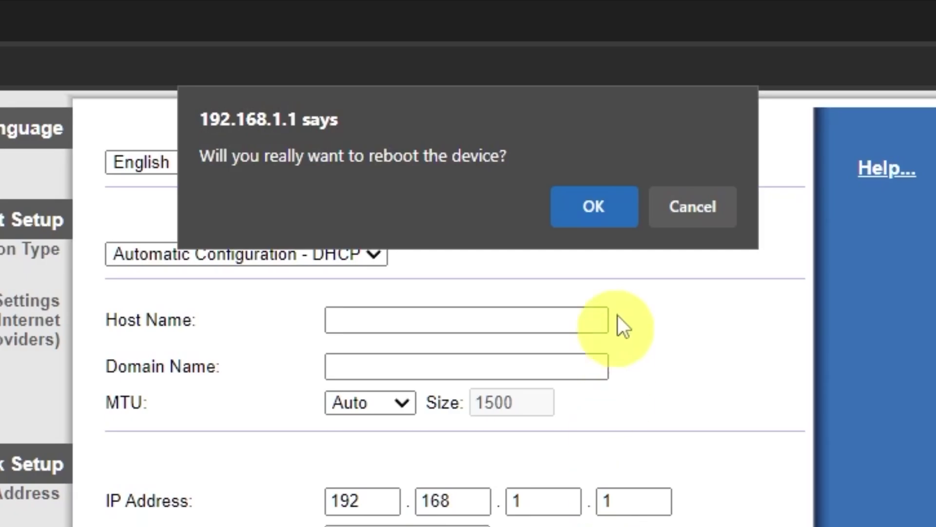
Step: Reboot the router, then search 'hhh' in a new tab to test internet and close it
left_click(615, 218)
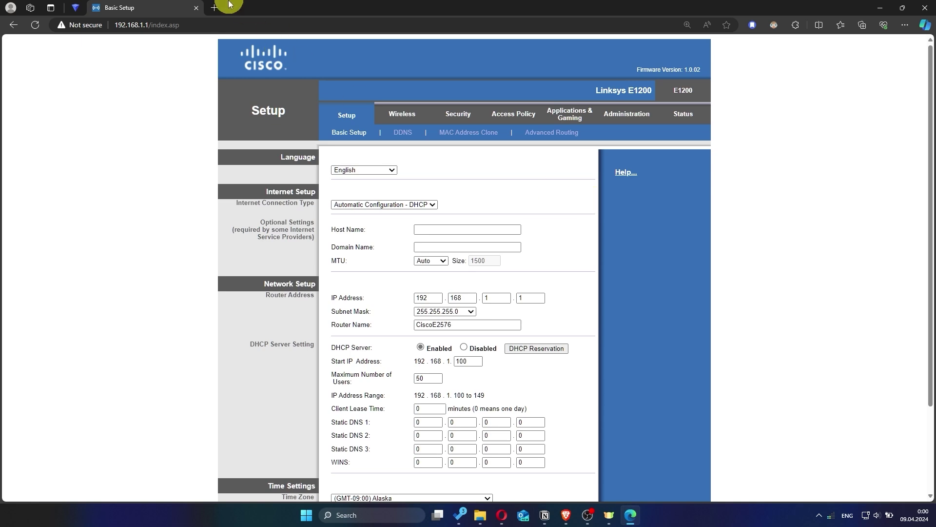
left_click(215, 8)
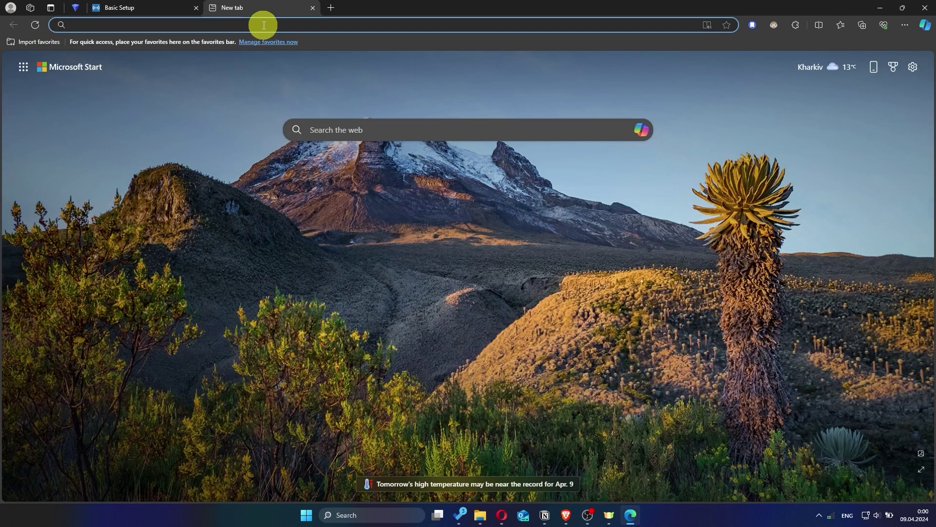
type("hhh")
key("Return")
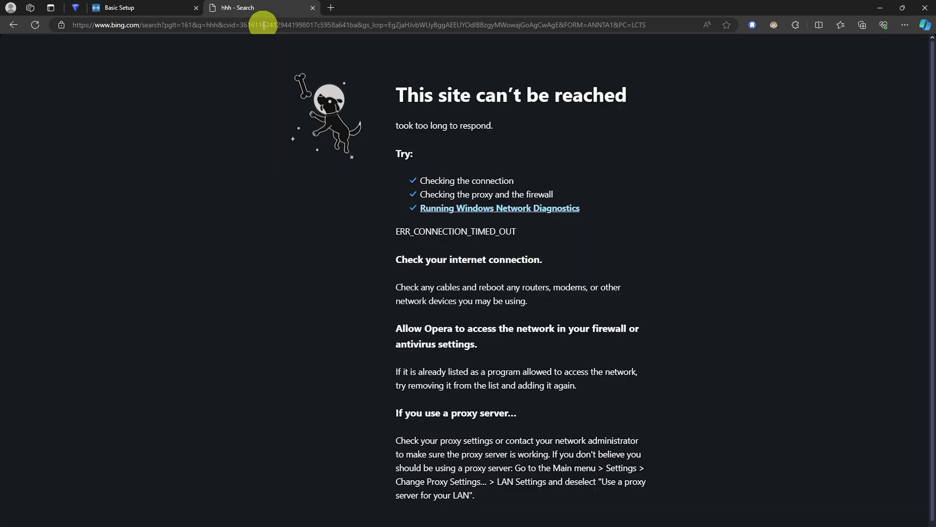
left_click(313, 8)
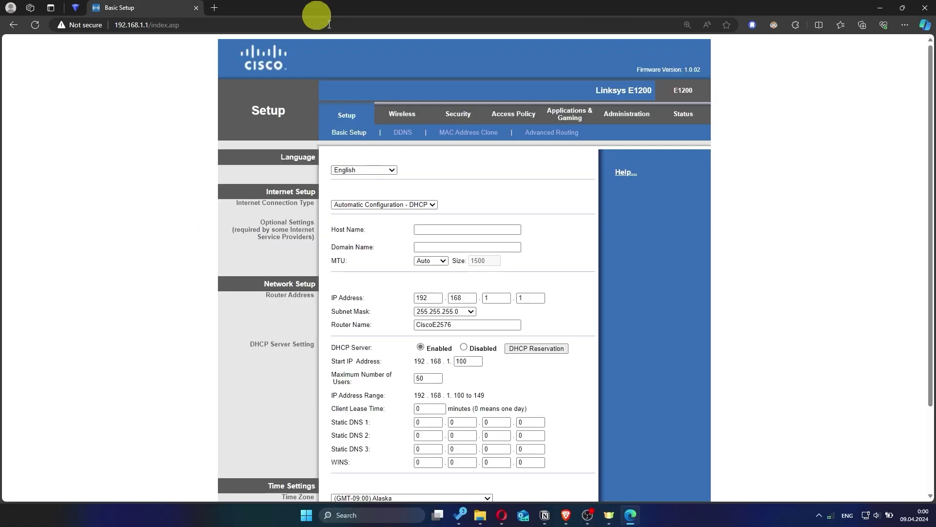